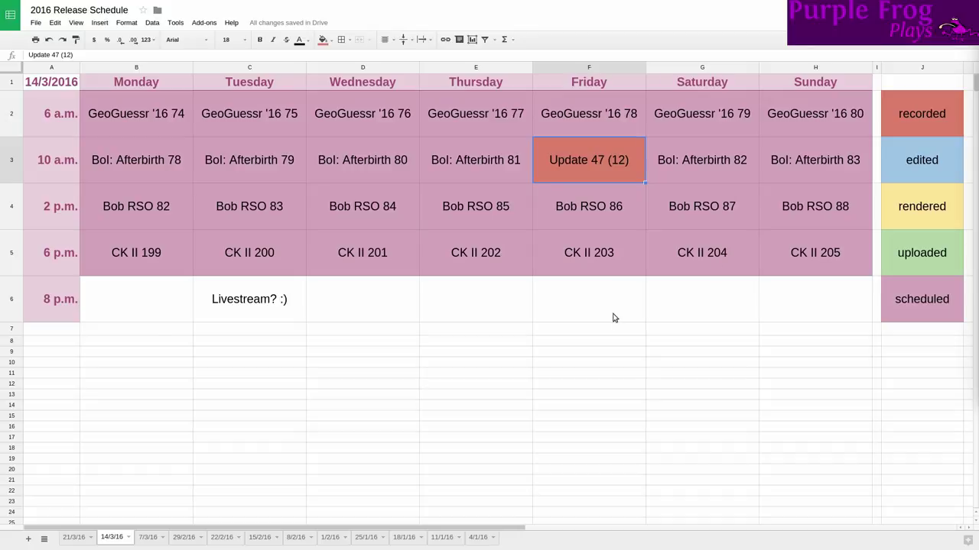
Step: Change the Tuesday 8 p.m. cell C6 to read 'Livestream 24'
{"action": "double_click", "coordinate": [276, 307]}
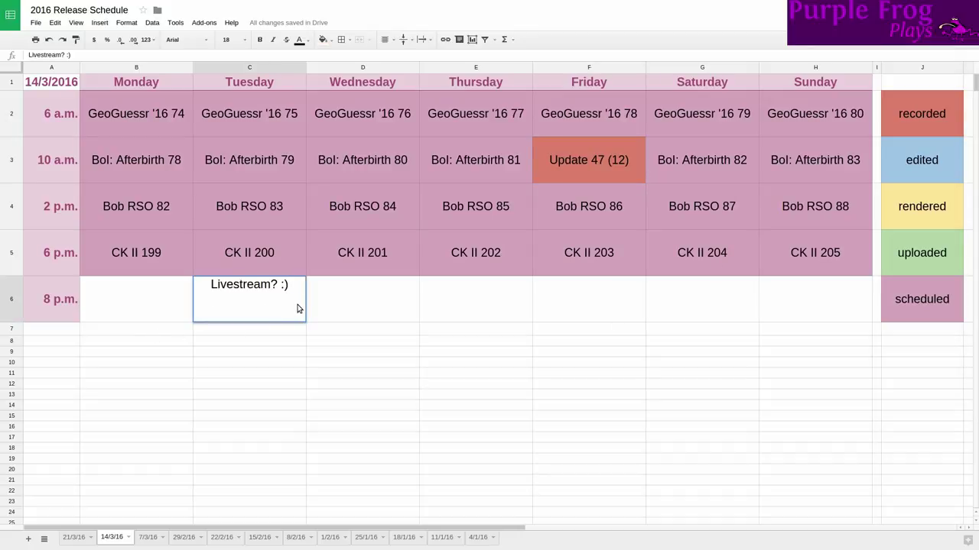
{"action": "key", "text": "BackSpace"}
{"action": "key", "text": "BackSpace"}
{"action": "key", "text": "BackSpace"}
{"action": "key", "text": "BackSpace"}
{"action": "type", "text": "24"}
{"action": "key", "text": "Return"}
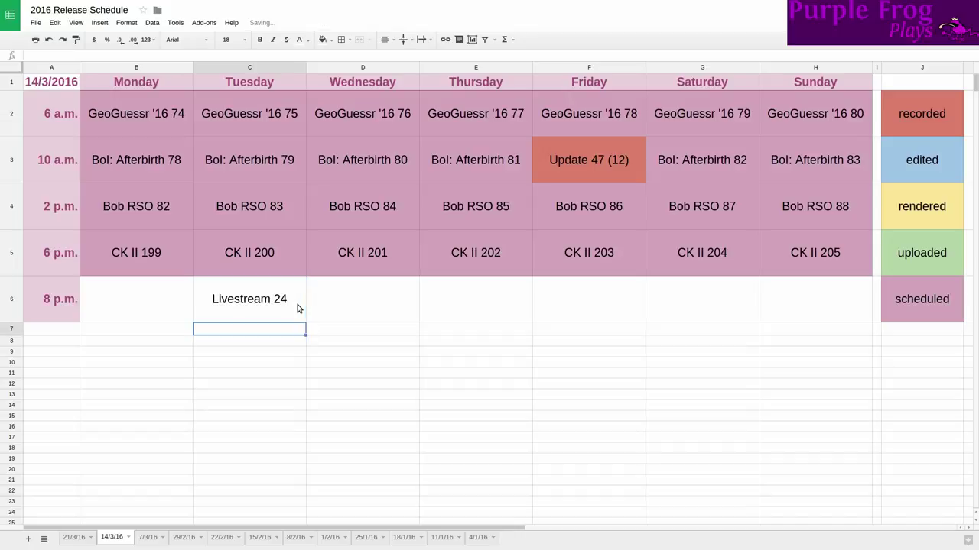
Step: Fill cell C6 with the light magenta scheduled colour
{"action": "left_click", "coordinate": [299, 308]}
{"action": "left_click", "coordinate": [323, 40]}
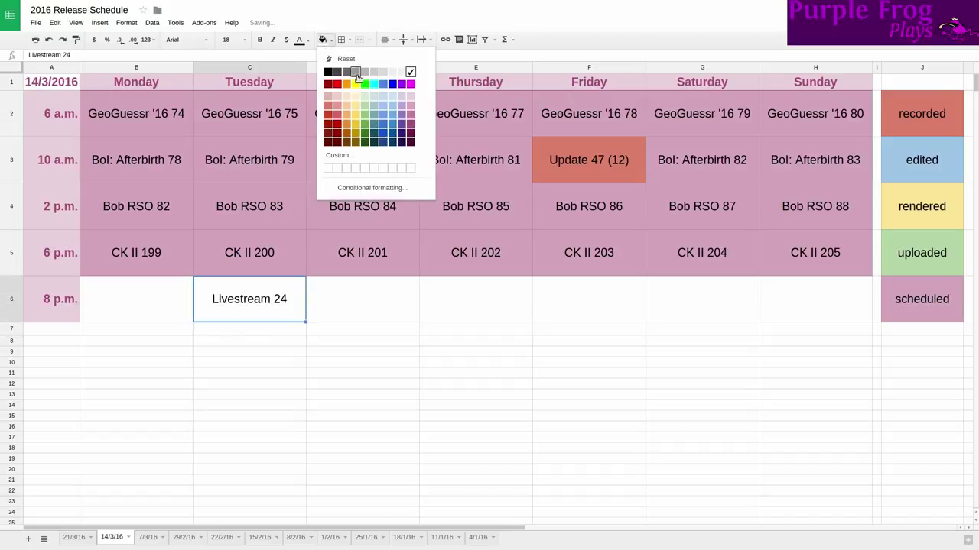
{"action": "left_click", "coordinate": [410, 105]}
{"action": "left_click", "coordinate": [501, 295]}
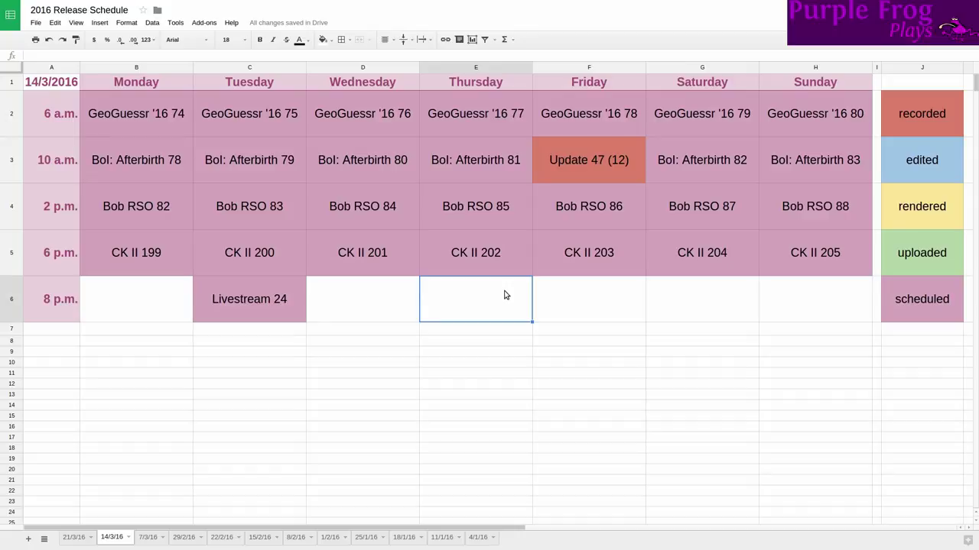
Step: Replace the 8 p.m. label in cell A6 with 9 p.m
{"action": "key", "text": "Left"}
{"action": "key", "text": "Left"}
{"action": "key", "text": "Left"}
{"action": "key", "text": "Left"}
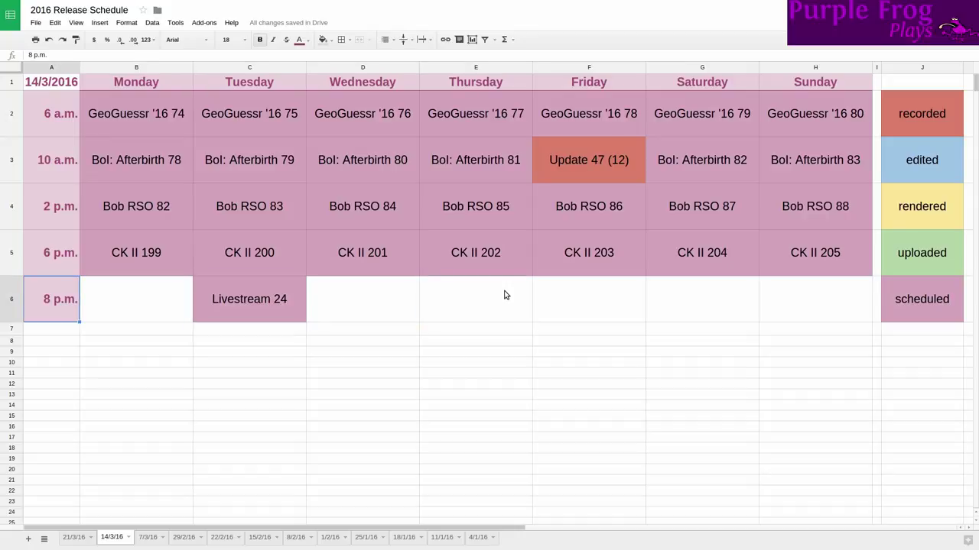
{"action": "type", "text": "9 p.m."}
{"action": "key", "text": "Return"}
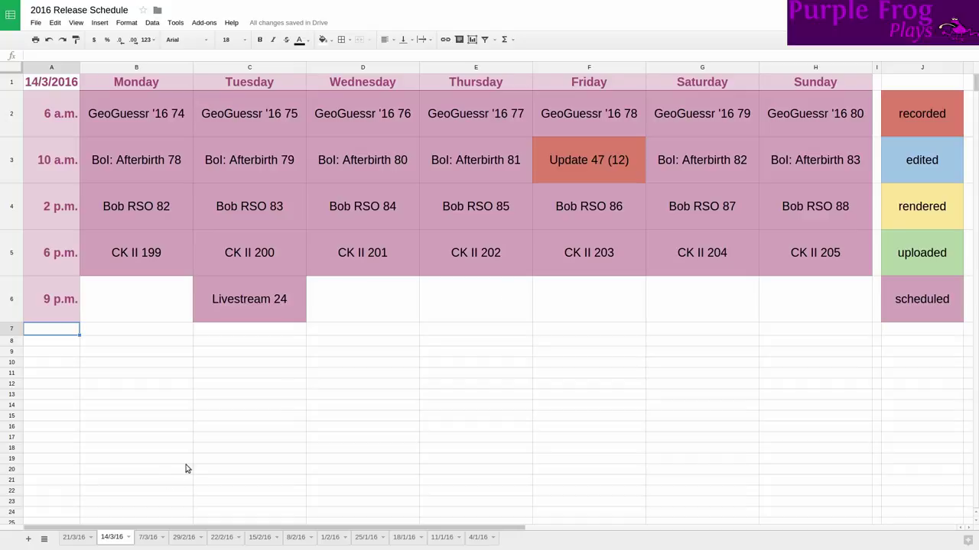
Step: On the 21/3/16 week, fill Sunday's CK II 212 cell red to match its row
{"action": "left_click", "coordinate": [70, 538]}
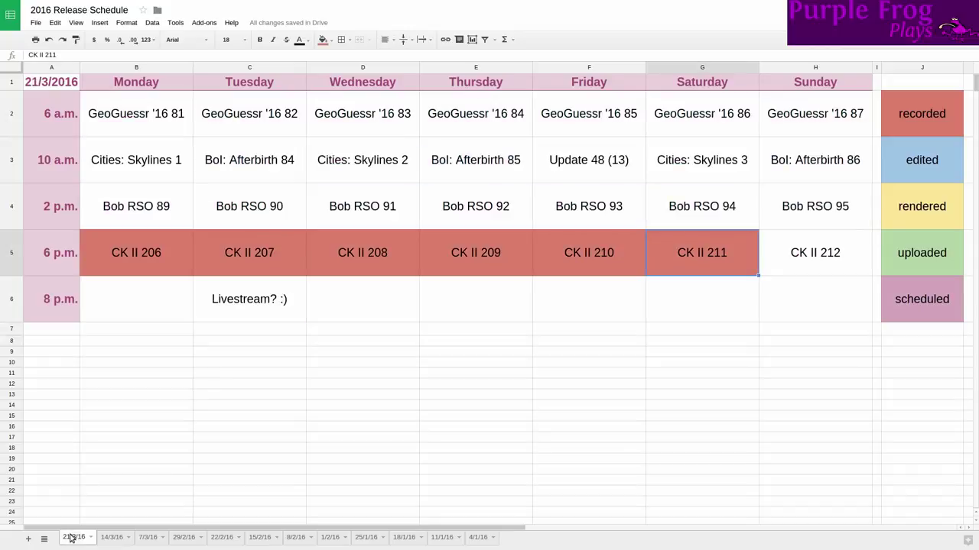
{"action": "left_click", "coordinate": [801, 259]}
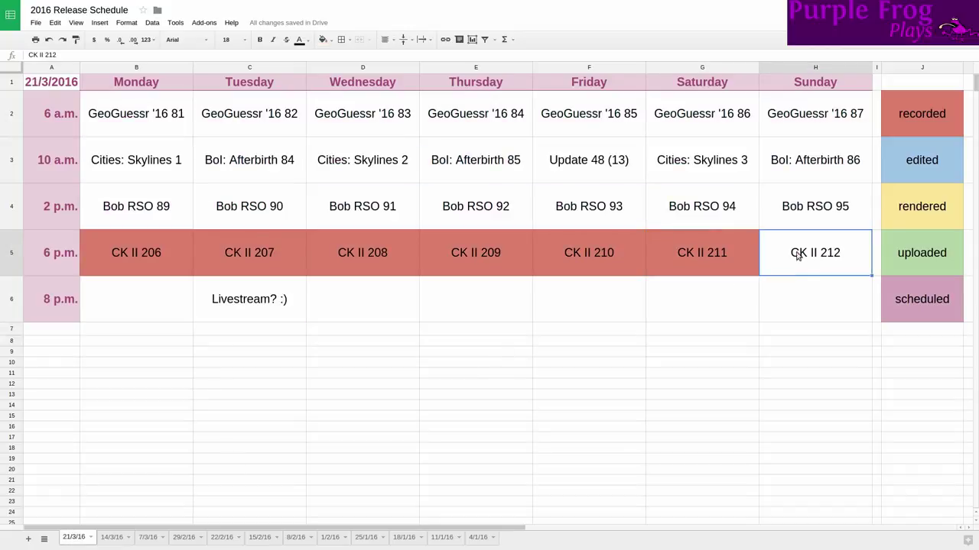
{"action": "left_click", "coordinate": [322, 39]}
{"action": "left_click", "coordinate": [327, 107]}
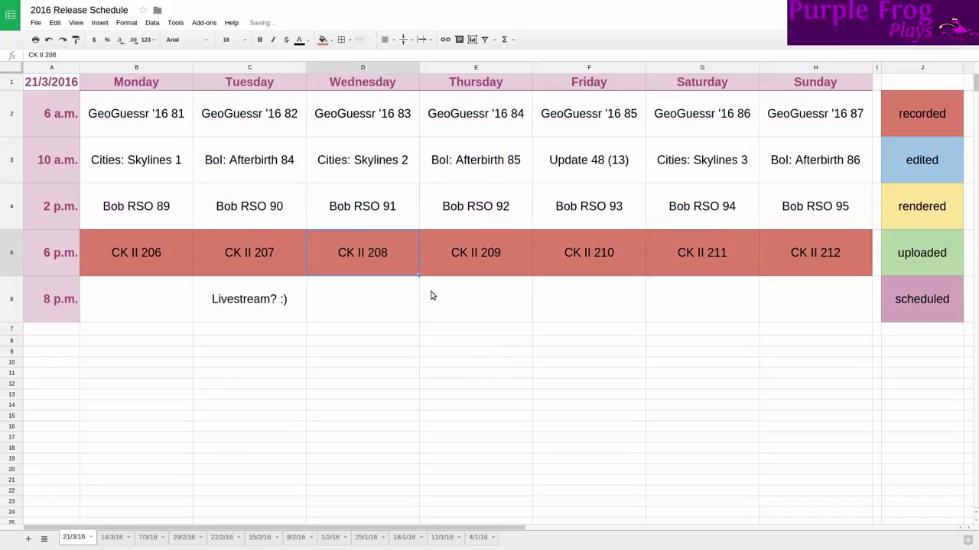
Step: Change Tuesday's 8 p.m. entry from 'Livestream? :)' to 'Livestream 25', briefly checking the 14/3/16 week
{"action": "double_click", "coordinate": [230, 308]}
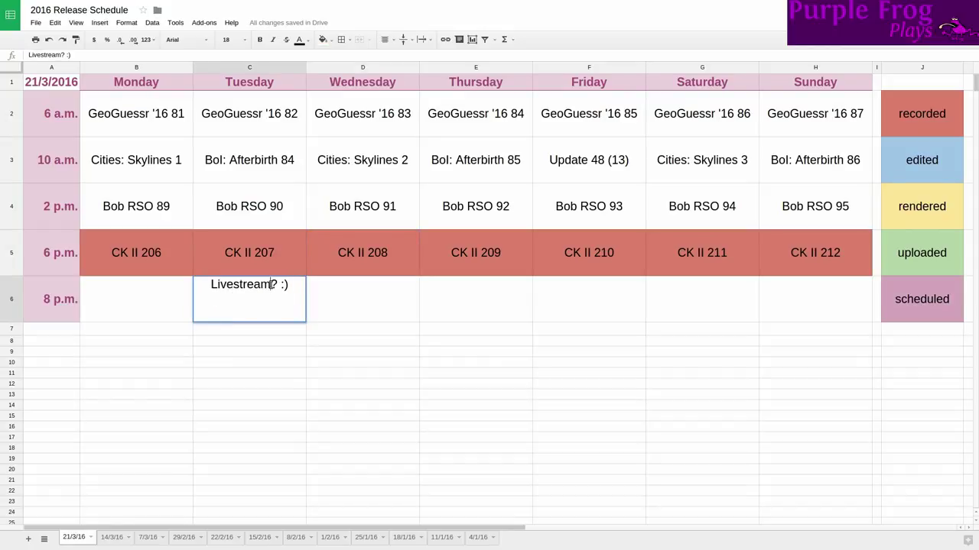
{"action": "left_click_drag", "start_coordinate": [277, 285], "coordinate": [300, 285]}
{"action": "type", "text": "25"}
{"action": "key", "text": "Return"}
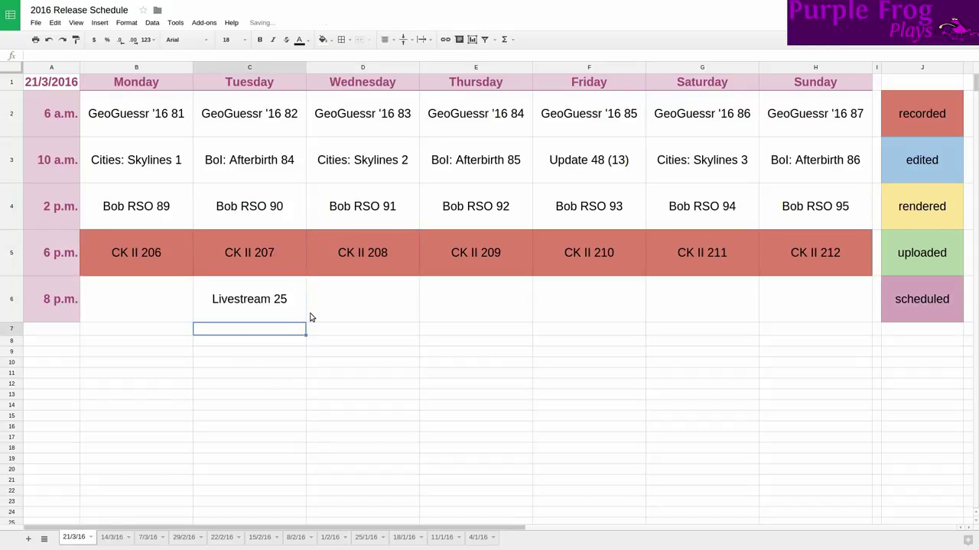
{"action": "left_click", "coordinate": [113, 538]}
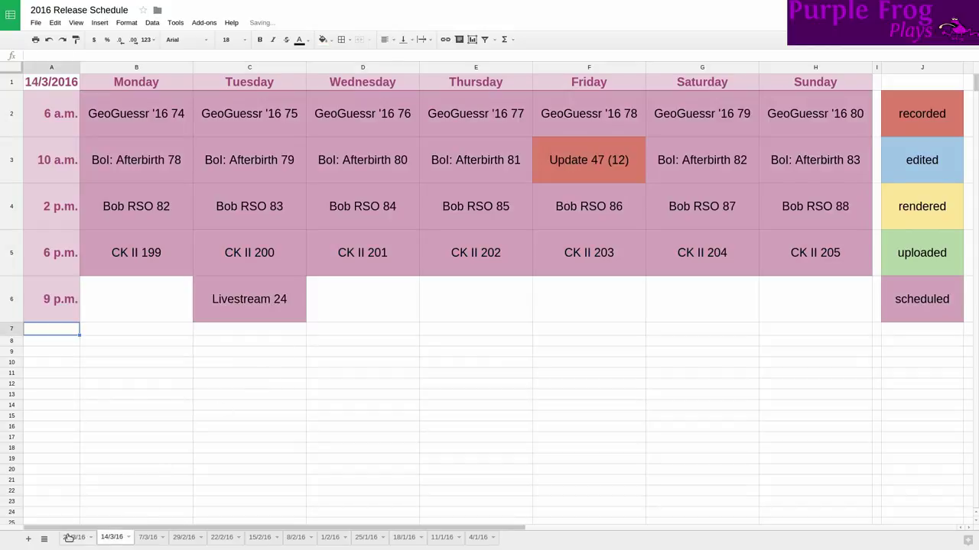
{"action": "left_click", "coordinate": [74, 538]}
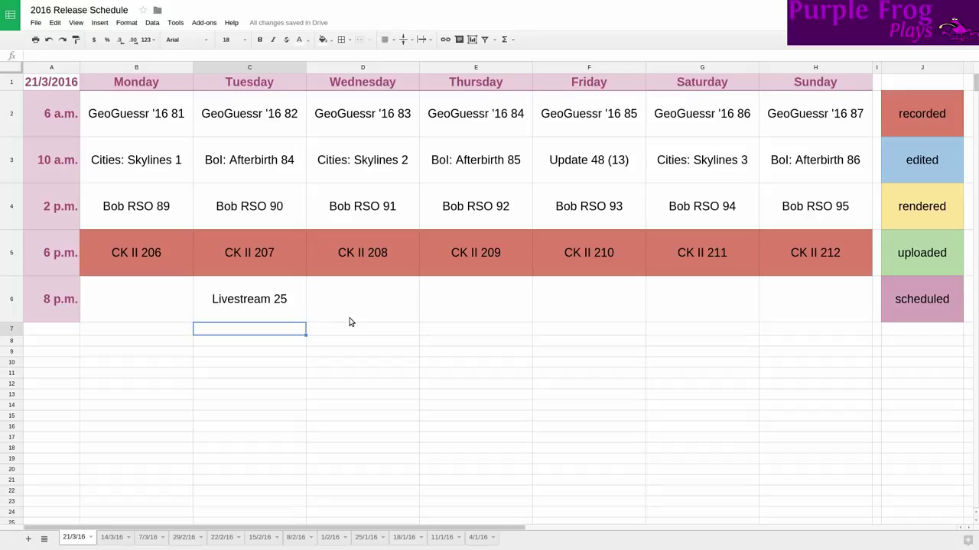
{"action": "key", "text": "ctrl+Tab"}
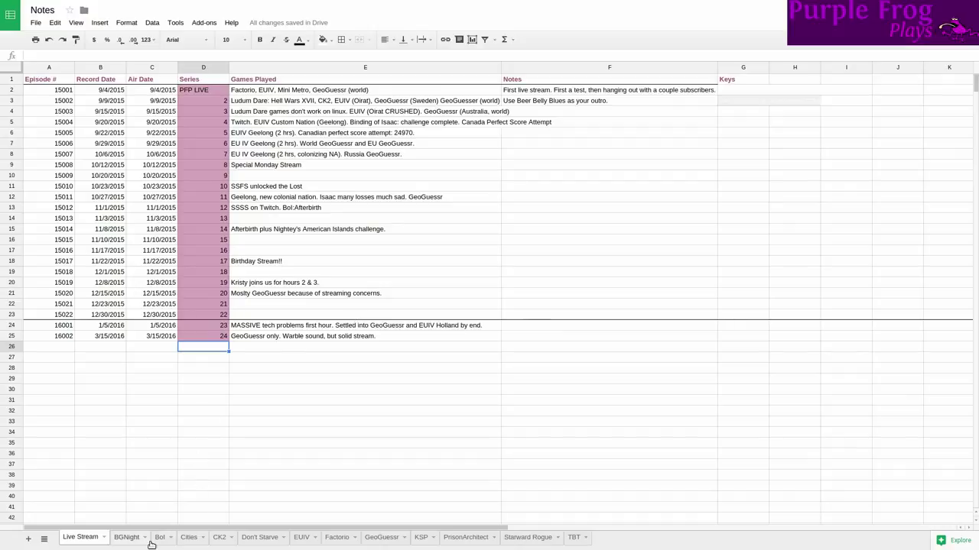
{"action": "left_click", "coordinate": [381, 538]}
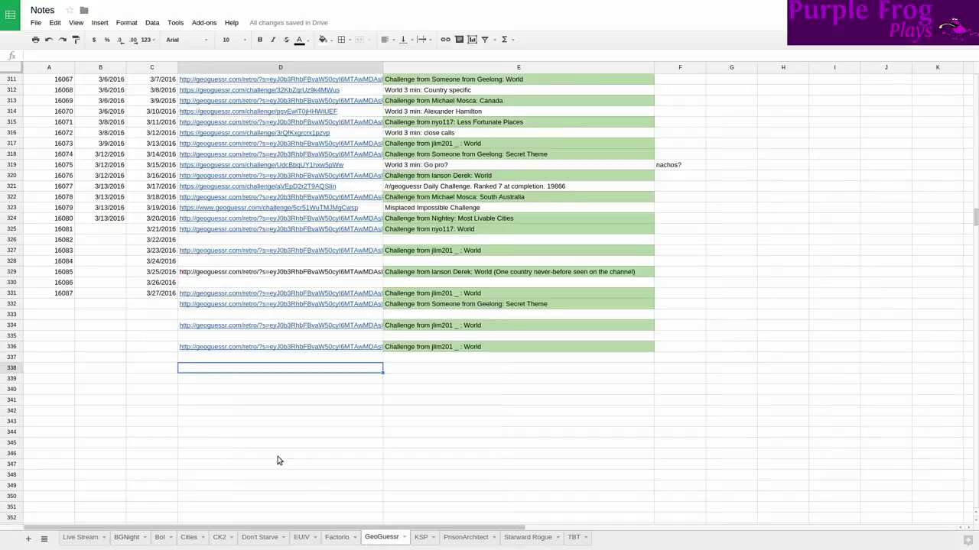
{"action": "left_click", "coordinate": [67, 292]}
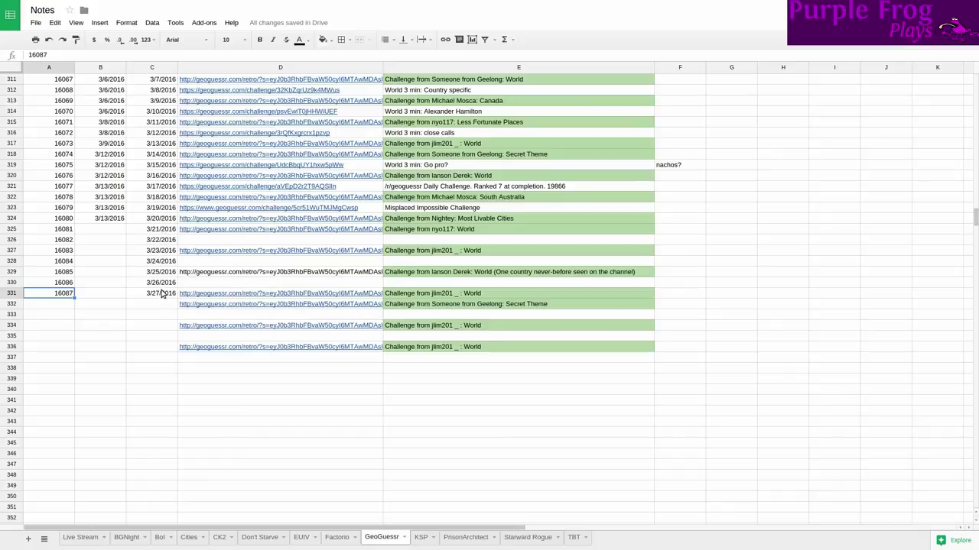
{"action": "left_click", "coordinate": [338, 537]}
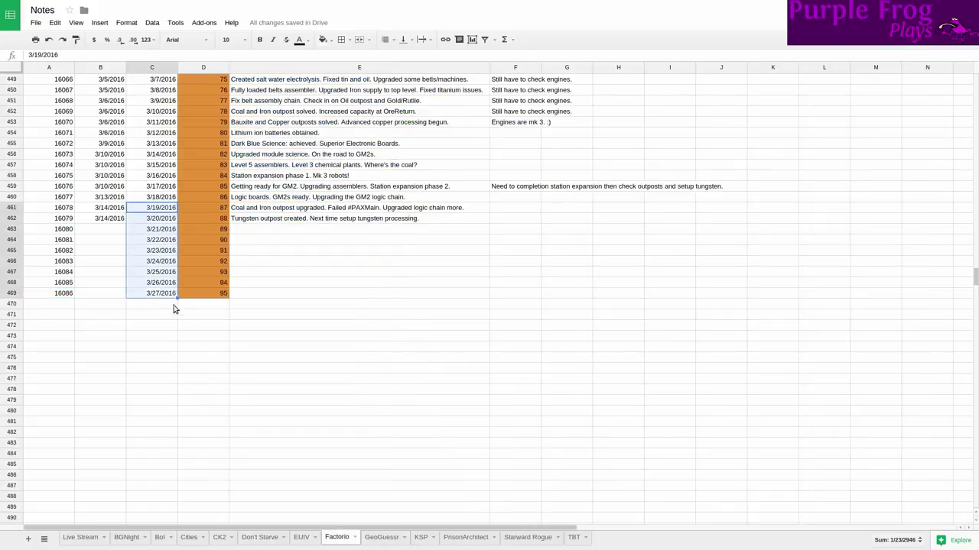
{"action": "left_click", "coordinate": [74, 294]}
{"action": "left_click", "coordinate": [188, 295]}
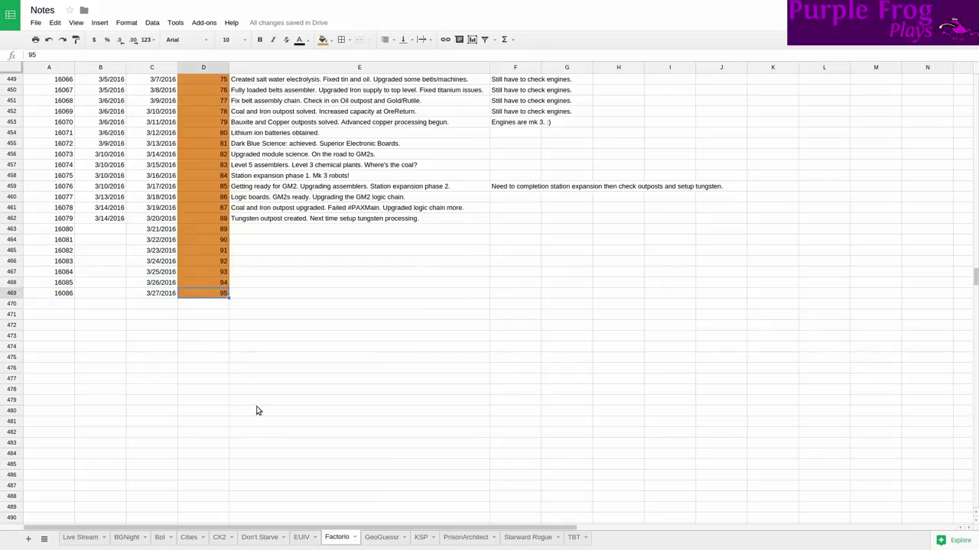
{"action": "key", "text": "ctrl+Tab"}
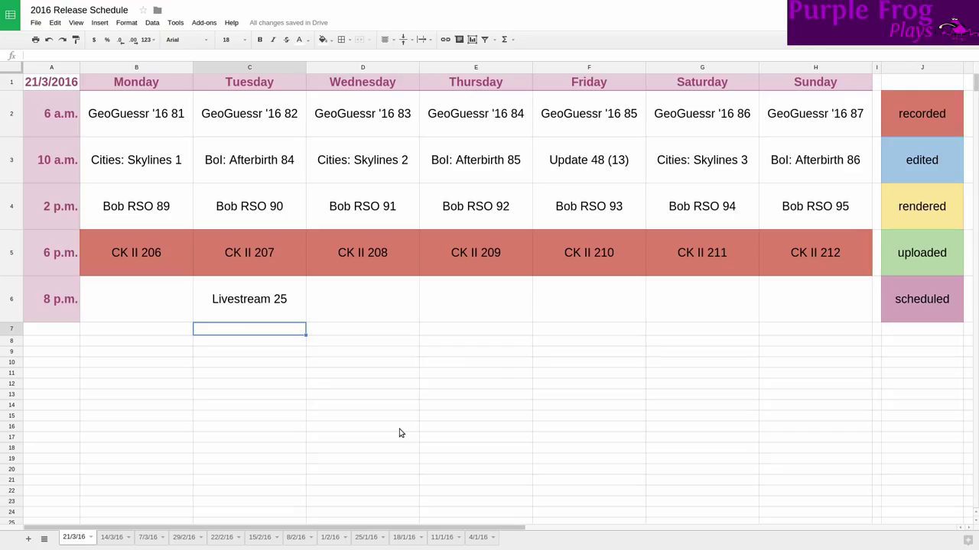